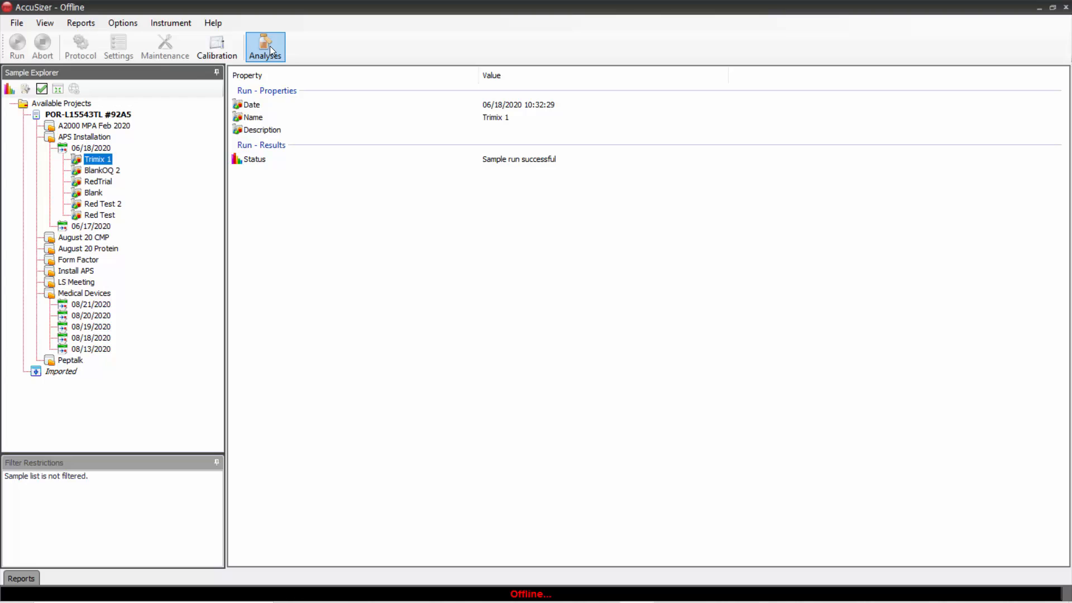
# Open the analysis definitions and add a new region definition analysis named Trimix
pyautogui.click(270, 45)
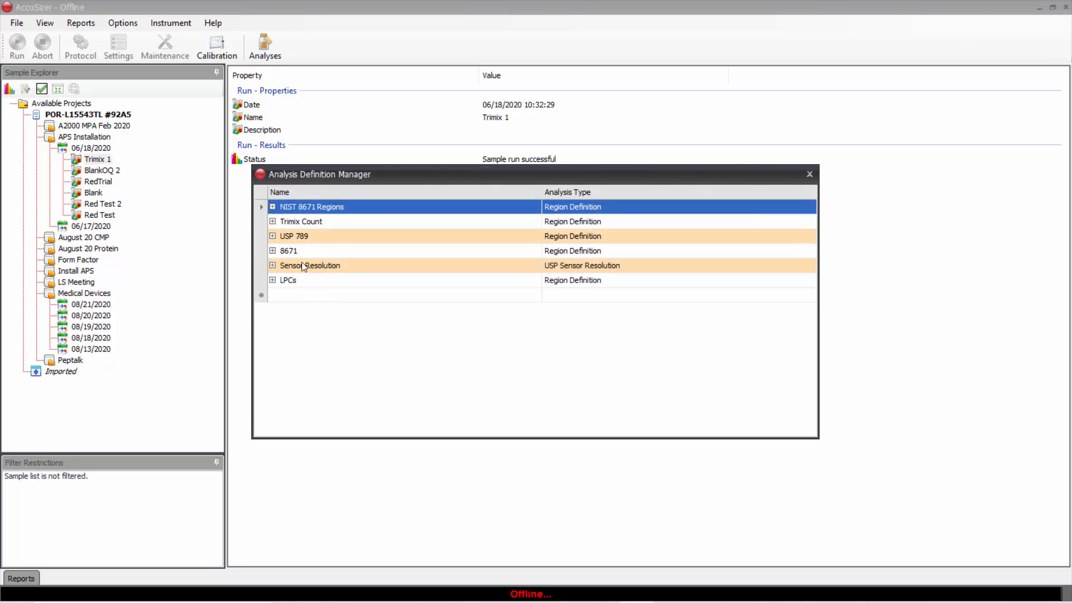
pyautogui.click(307, 298)
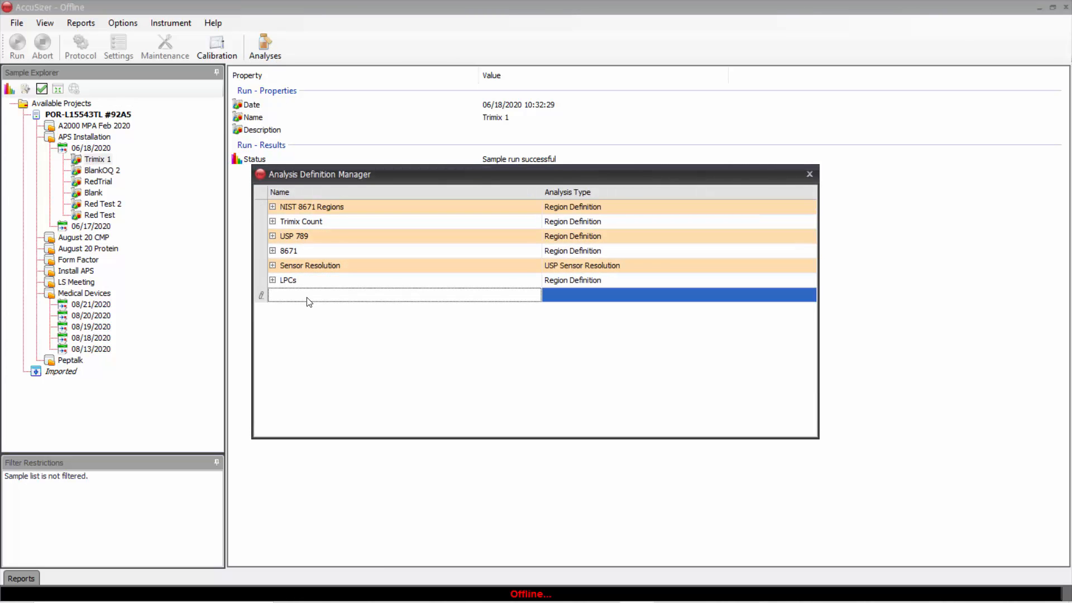
pyautogui.write('Trimix')
pyautogui.press('Return')
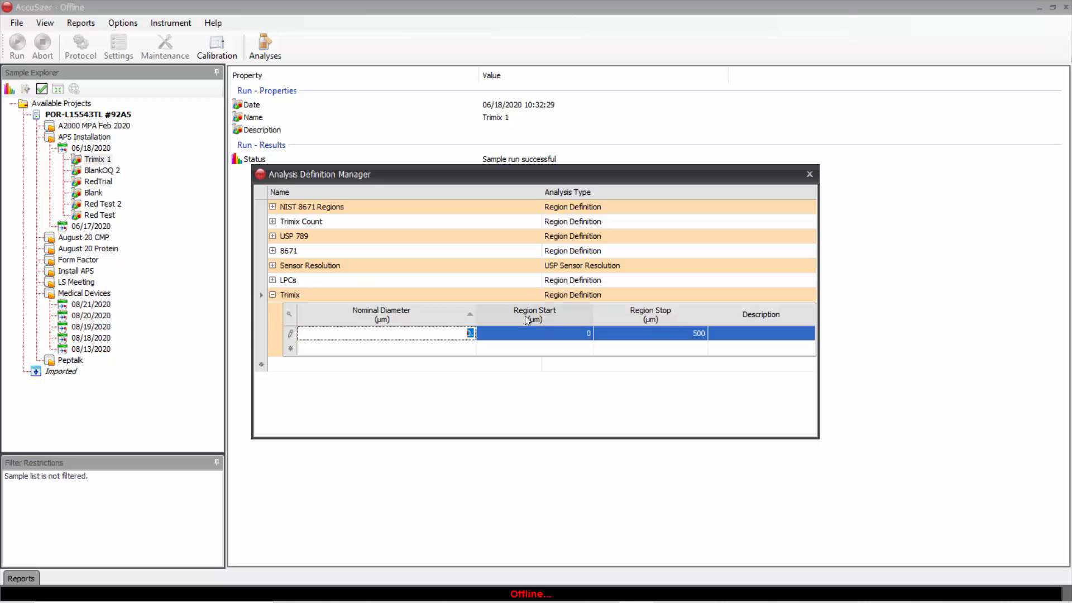
# Switch to the NJ16Q certificate of analysis PDF, read Table A's channel sizes and concentration limits, and return to AccuSizer
pyautogui.hotkey('alt', 'Tab')
pyautogui.press('Tab')
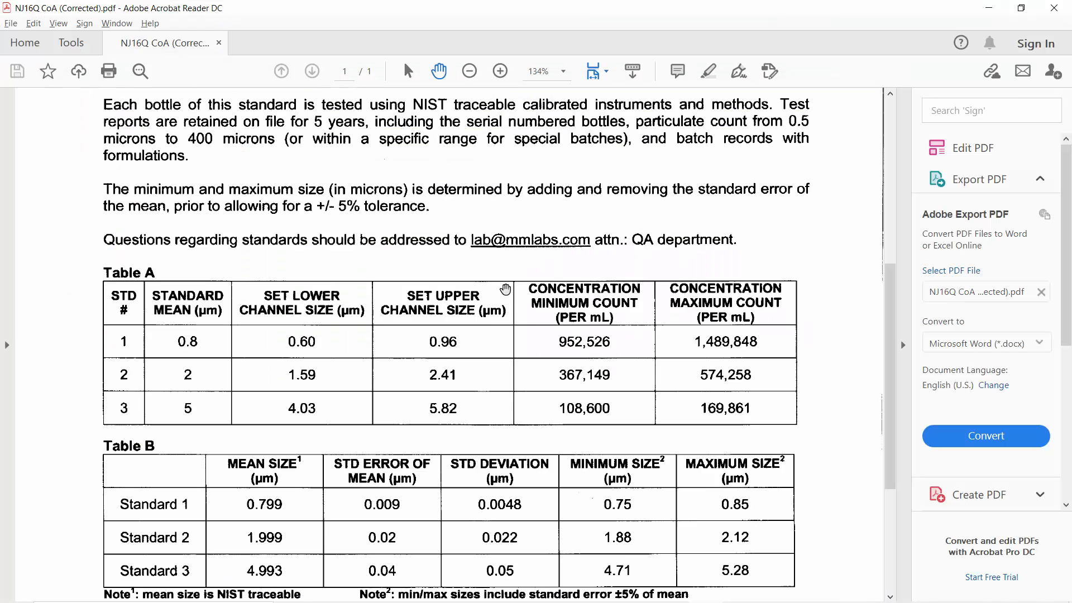
pyautogui.scroll(2, 473, 259)
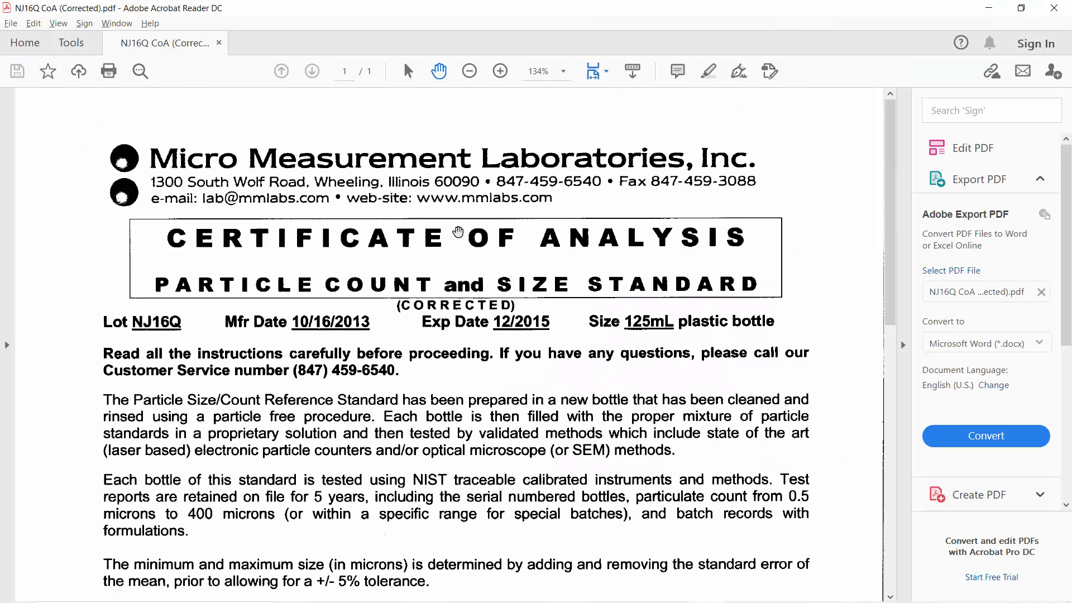
pyautogui.scroll(-13, 459, 237)
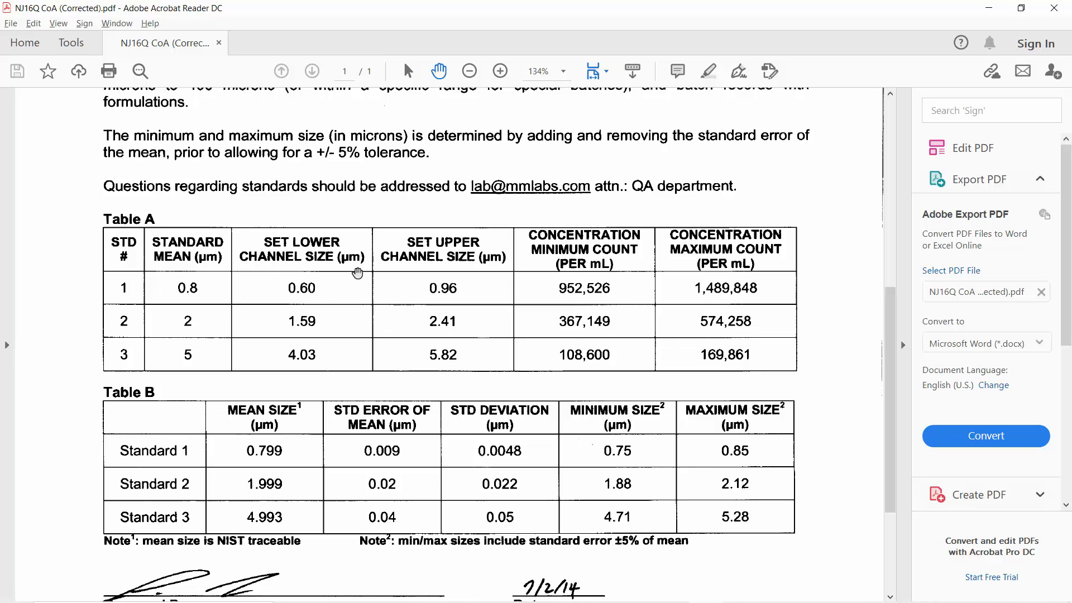
pyautogui.hotkey('alt', 'Tab')
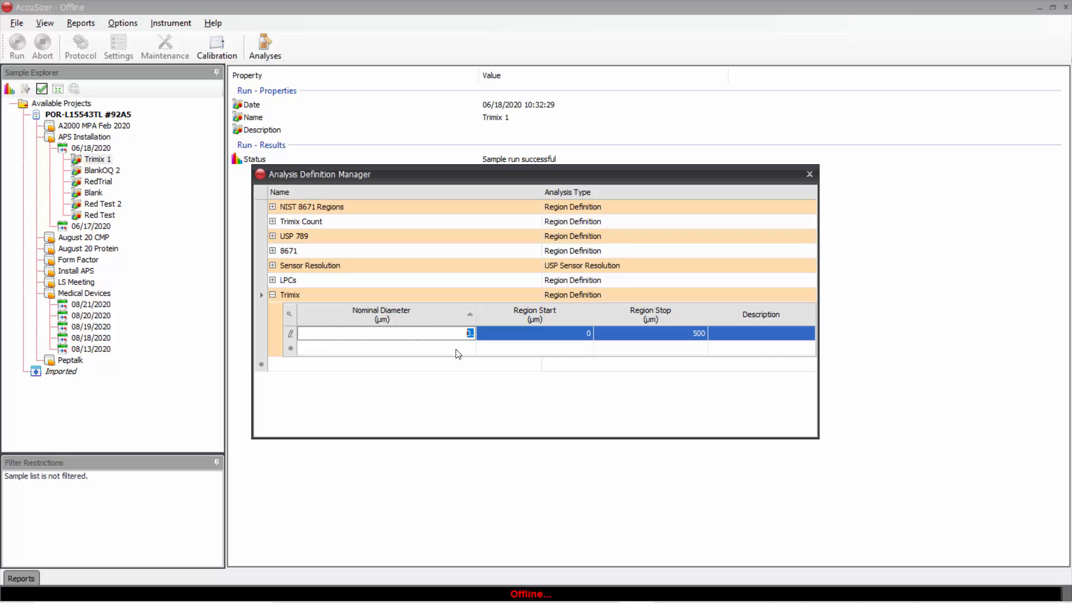
# Define the first Trimix region with nominal diameter 0.8 µm, region start 0.6 µm and region stop 0.96 µm
pyautogui.write('0.8')
pyautogui.press('Tab')
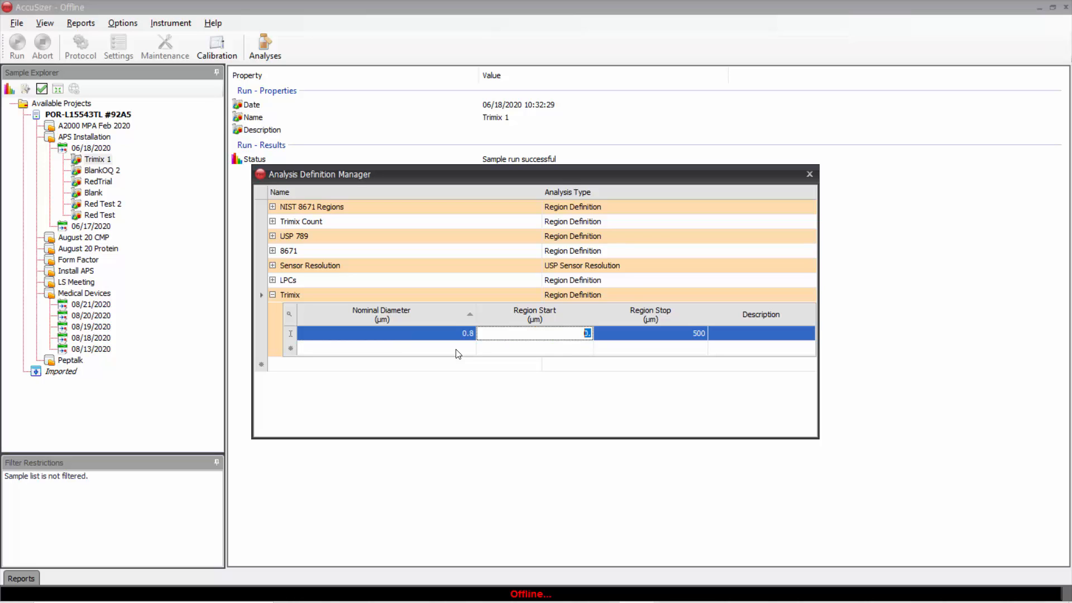
pyautogui.write('0.6')
pyautogui.press('Tab')
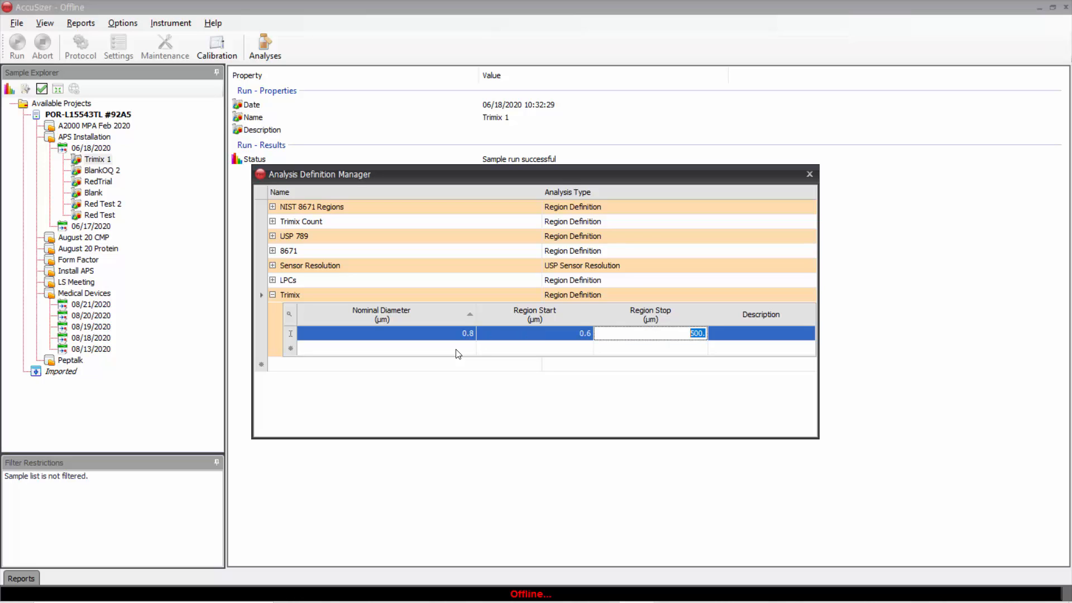
pyautogui.write('0.96')
pyautogui.press('Return')
# Add a second Trimix region with nominal diameter 2 µm, region start 1.59 µm and region stop 2.41 µm
pyautogui.click(457, 354)
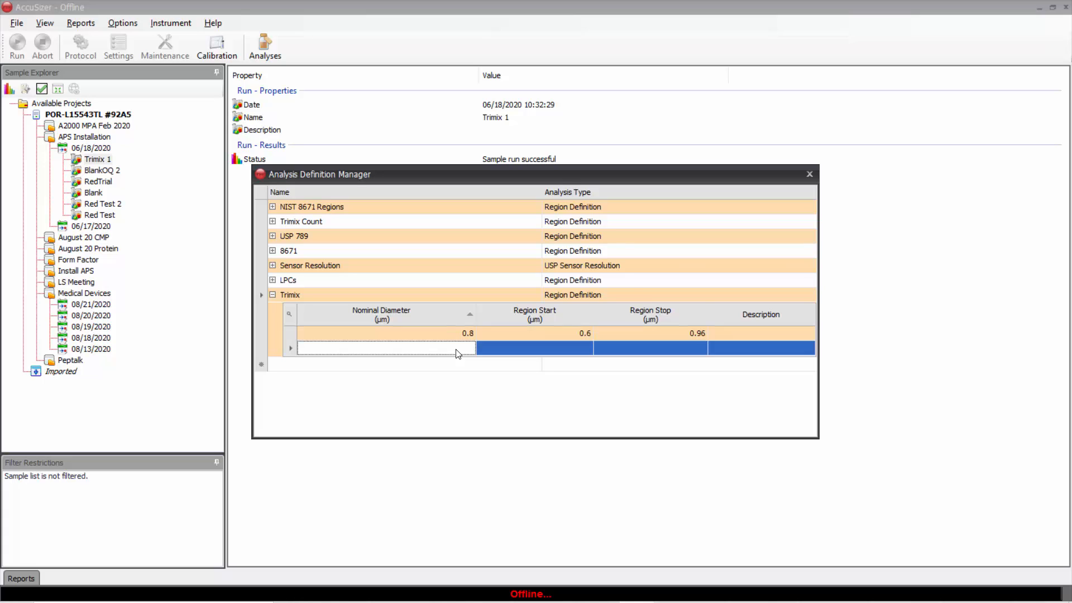
pyautogui.write('2.')
pyautogui.press('Tab')
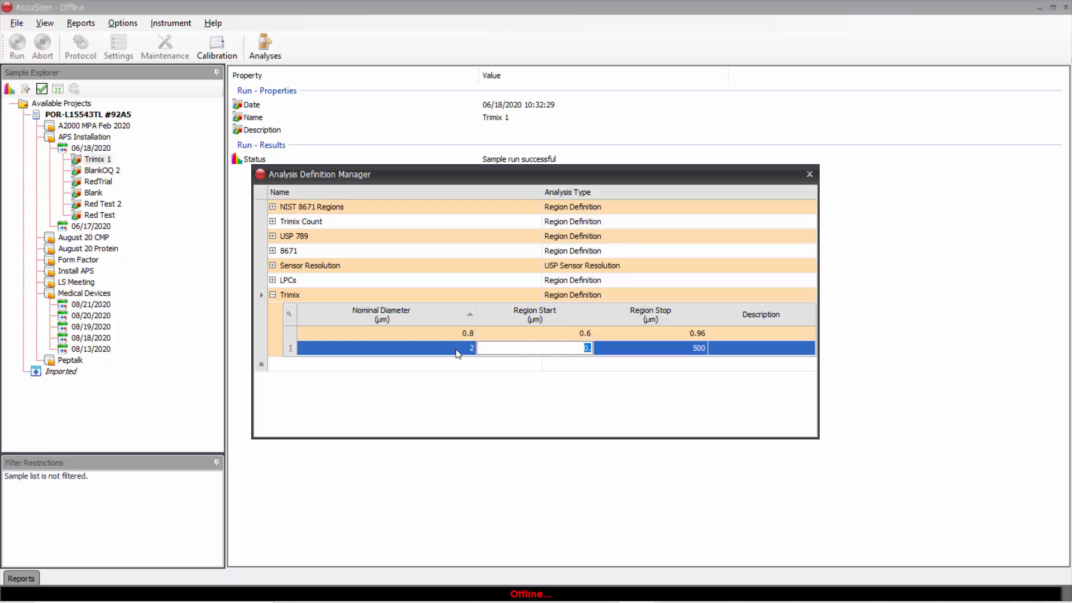
pyautogui.write('1.59')
pyautogui.press('Tab')
pyautogui.write('2.4')
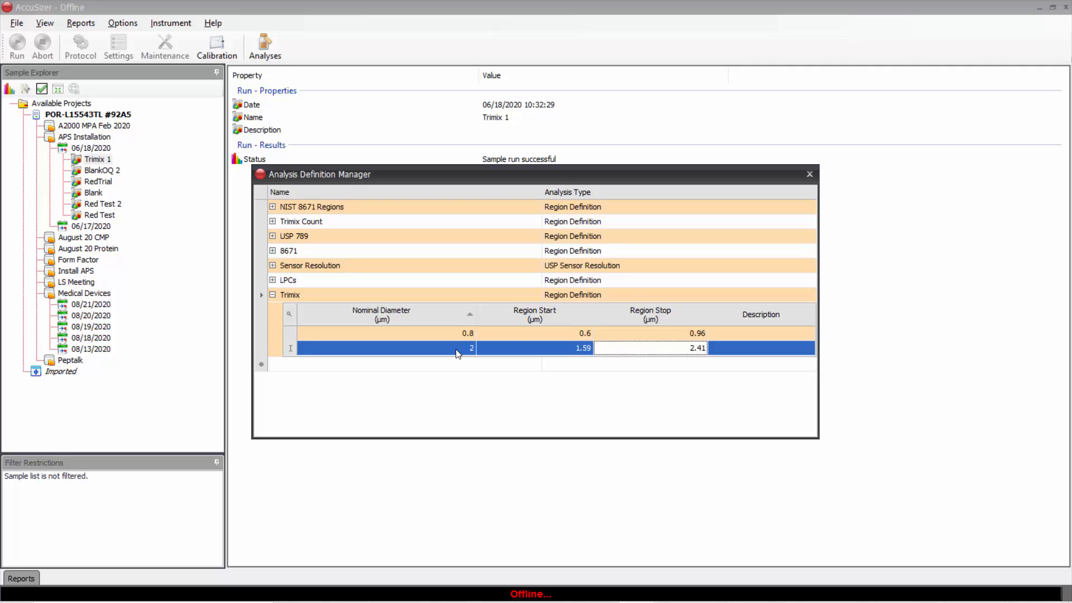
pyautogui.write('1')
pyautogui.press('Tab')
pyautogui.press('Tab')
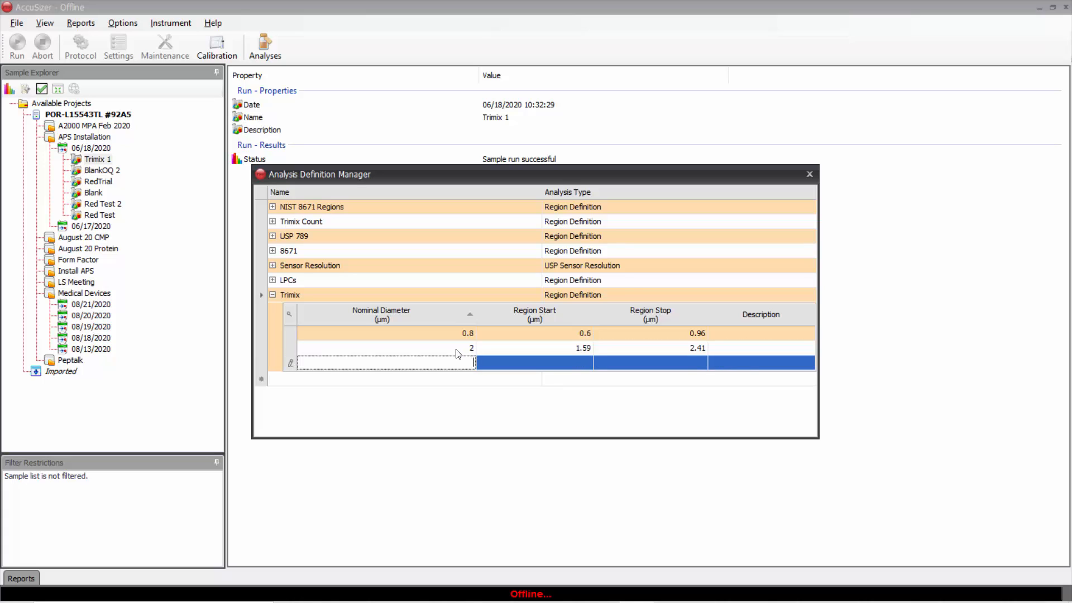
# Add a third Trimix region with nominal diameter 5 µm, region start 4.03 µm and region stop 5.82 µm
pyautogui.write('5.')
pyautogui.press('Tab')
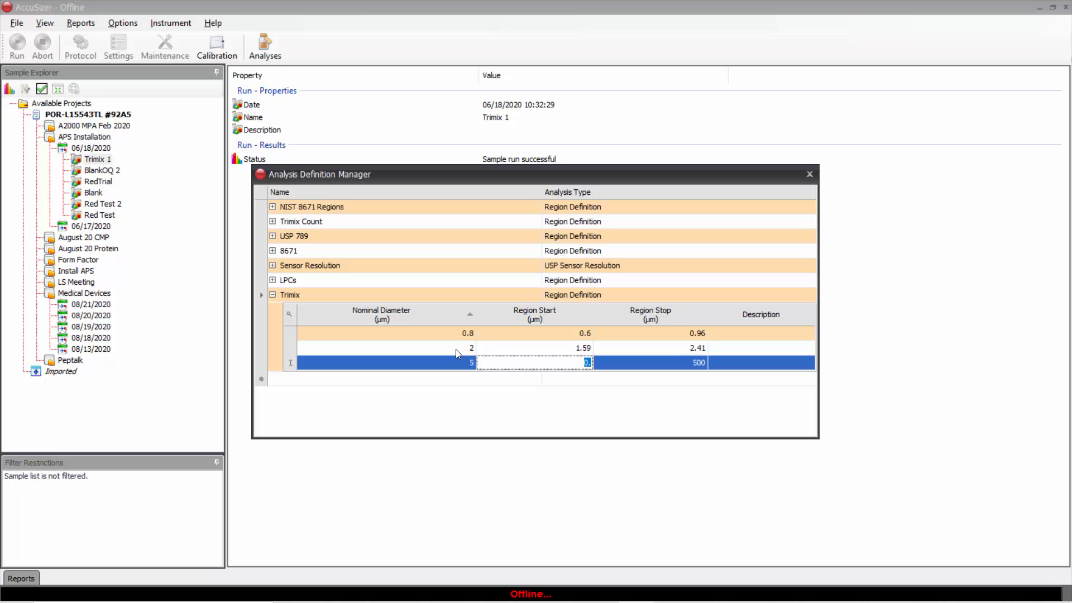
pyautogui.write('4.03')
pyautogui.press('Tab')
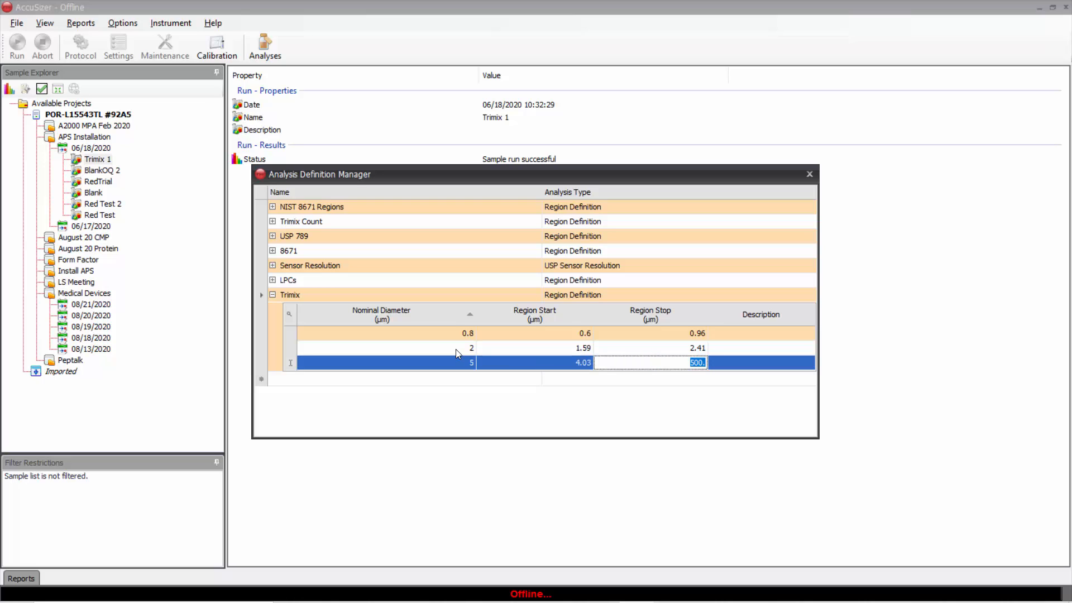
pyautogui.write('5.82')
pyautogui.click(513, 388)
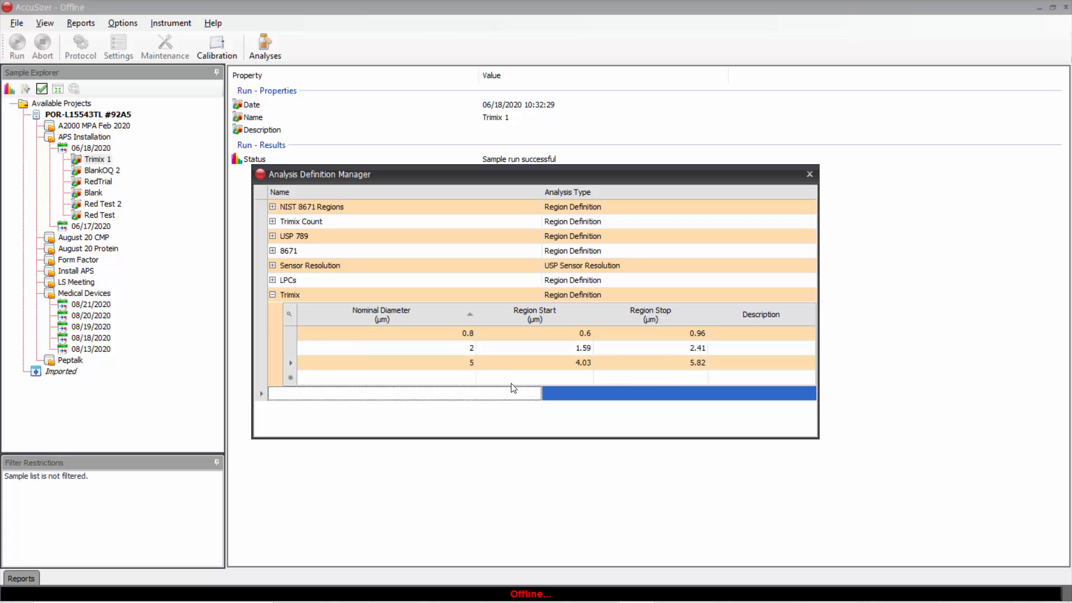
# Enable concentration validation for Trimix and set the 0.8 µm region's minimum to 952526 and maximum to 1489848 counts/mL
pyautogui.rightClick(272, 293)
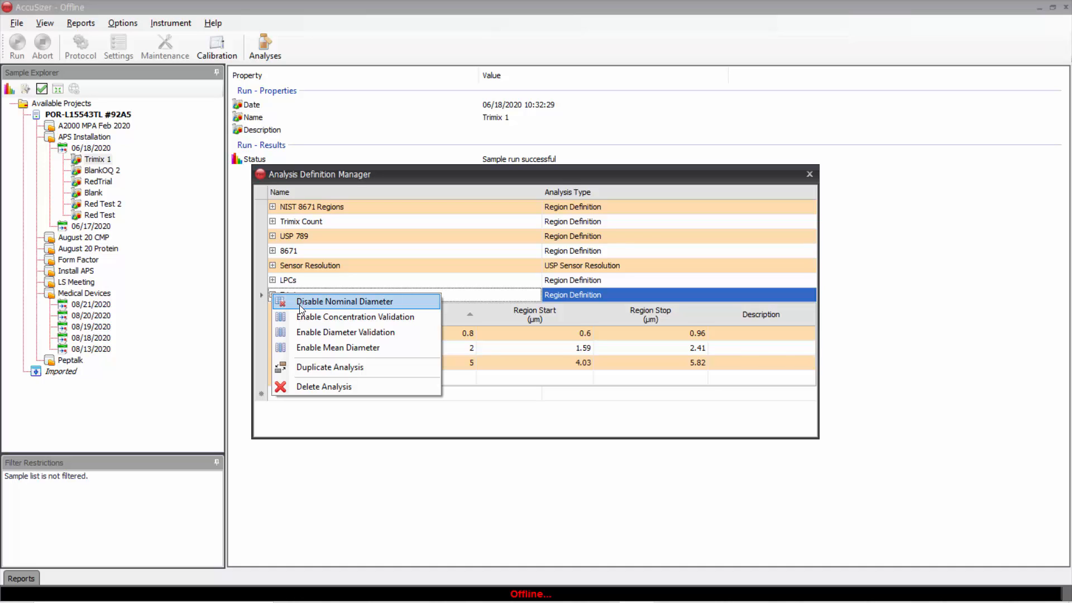
pyautogui.click(316, 318)
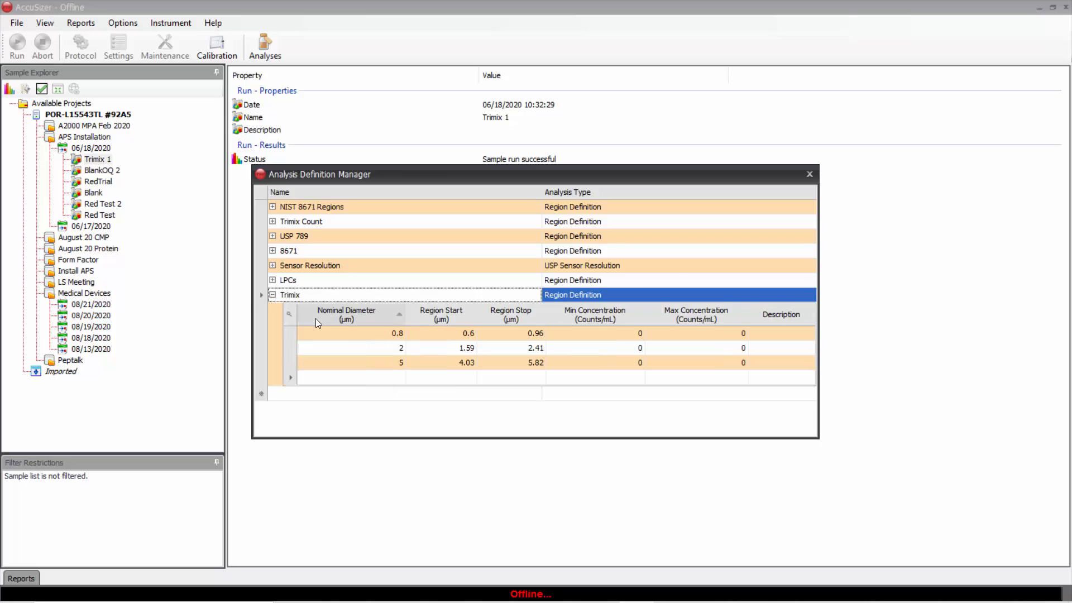
pyautogui.click(639, 333)
pyautogui.doubleClick(640, 333)
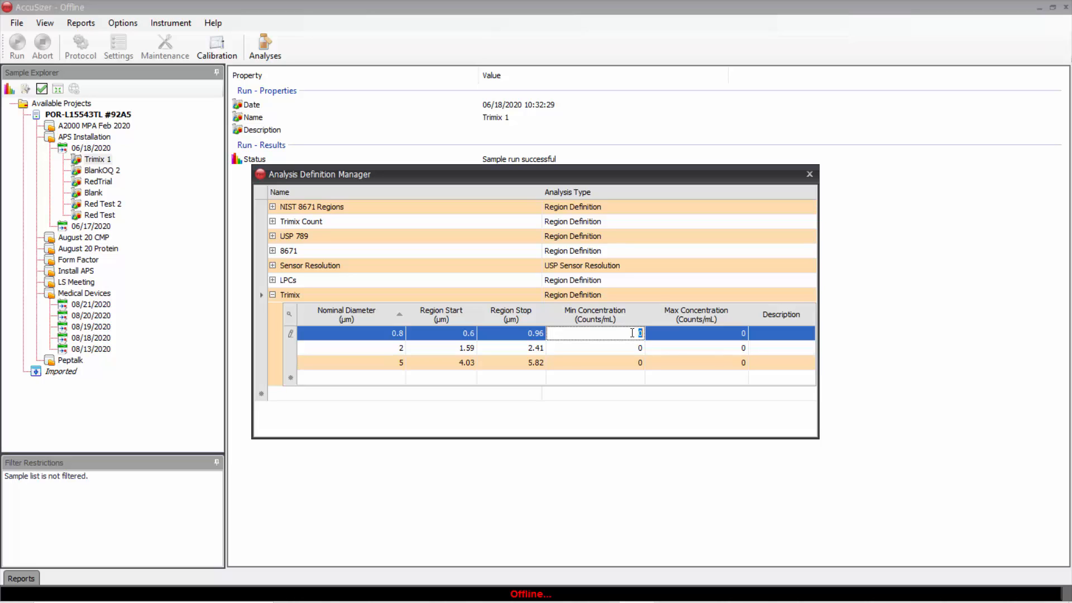
pyautogui.write('352')
pyautogui.write('52,52')
pyautogui.write('6')
pyautogui.press('Tab')
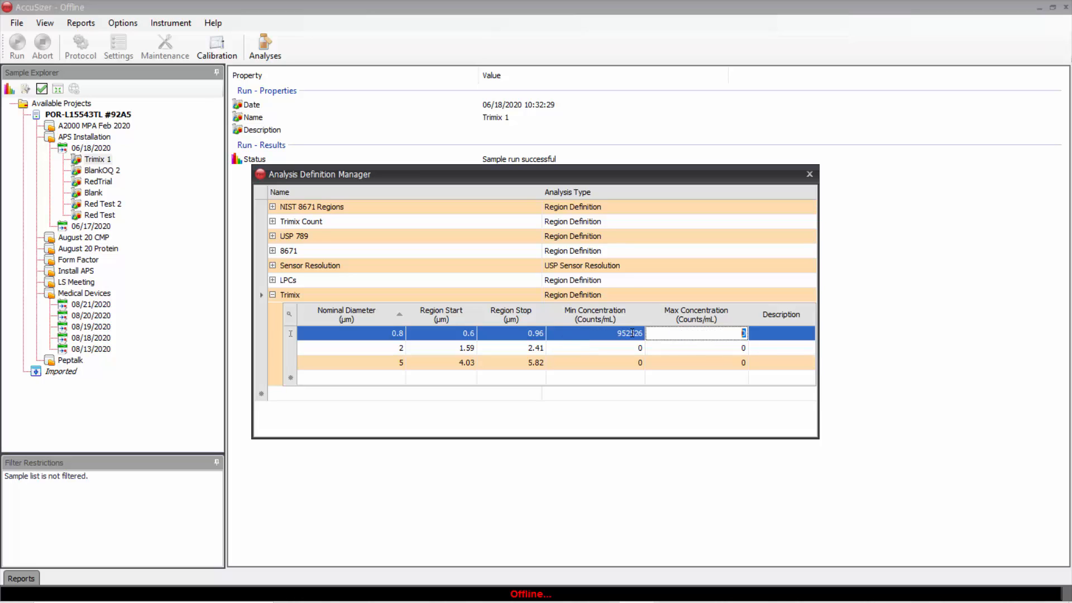
pyautogui.write('1,4')
pyautogui.write('89,')
pyautogui.write('848')
pyautogui.press('Tab')
pyautogui.press('Tab')
# Set the 2 µm region's minimum concentration to 367149 and maximum concentration to 574258 counts/mL
pyautogui.press('Tab')
pyautogui.press('Tab')
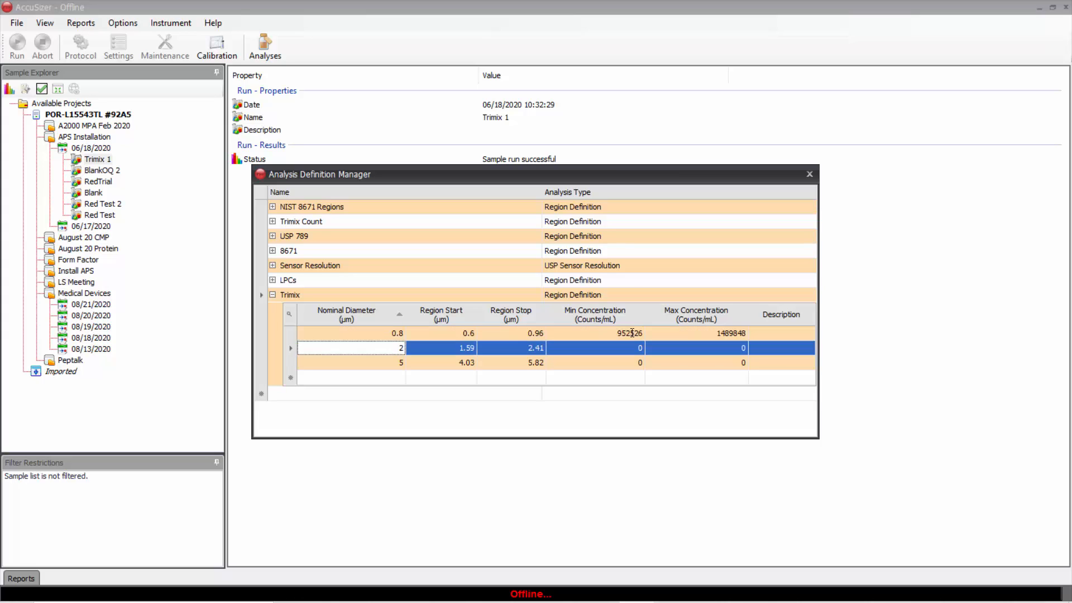
pyautogui.press('Tab')
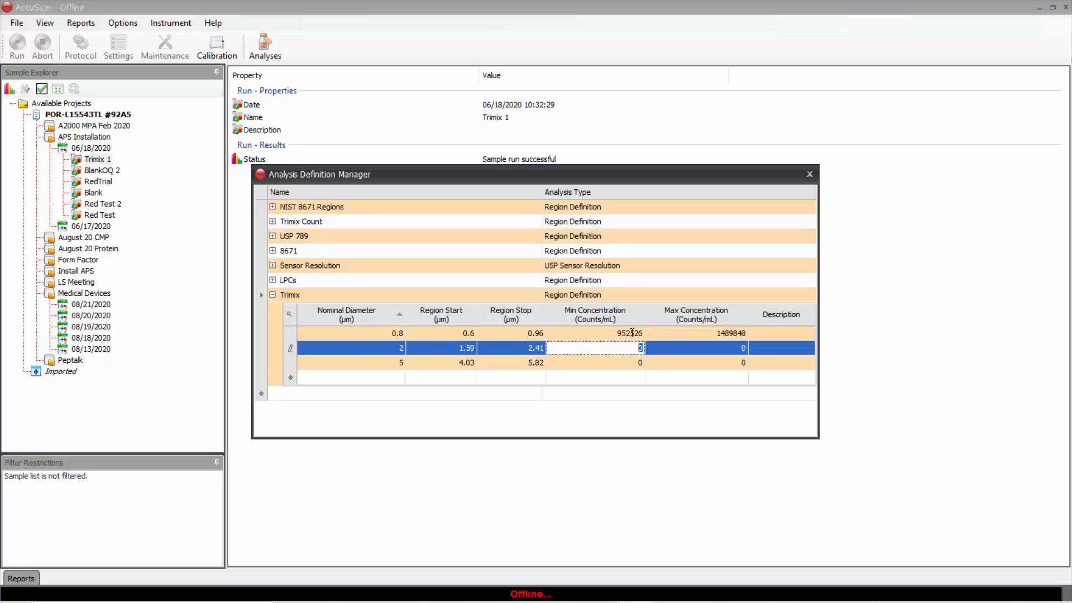
pyautogui.write('367,149')
pyautogui.press('Tab')
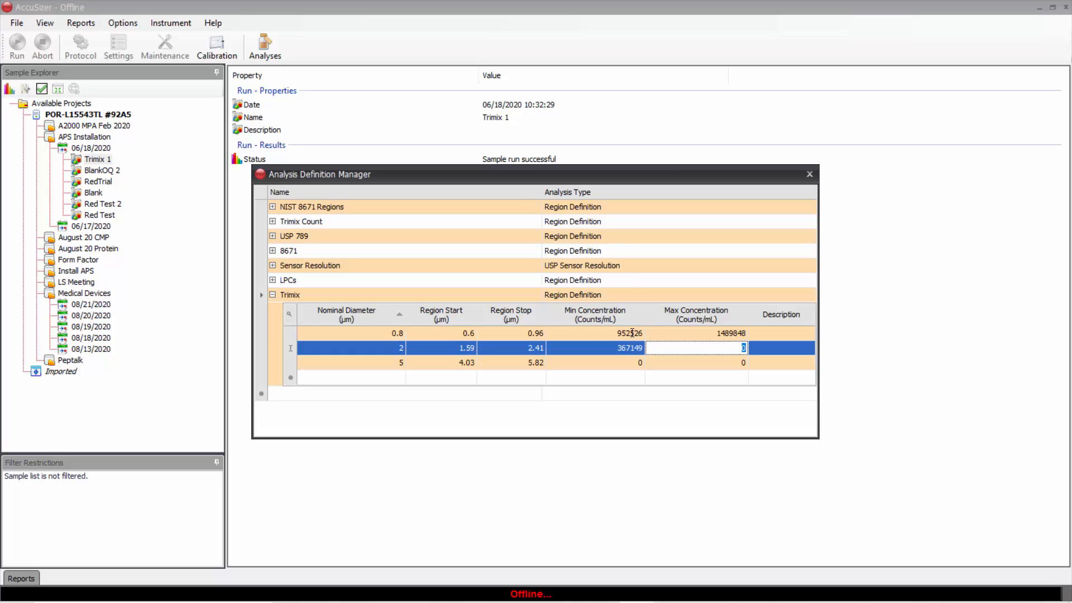
pyautogui.write('574,')
pyautogui.write('258')
pyautogui.press('Tab')
pyautogui.press('Tab')
# Try to set the 5 µm region's concentration limits to 108600 and 169861 counts/mL and close the definition manager
pyautogui.press('Tab')
pyautogui.press('Tab')
pyautogui.press('Tab')
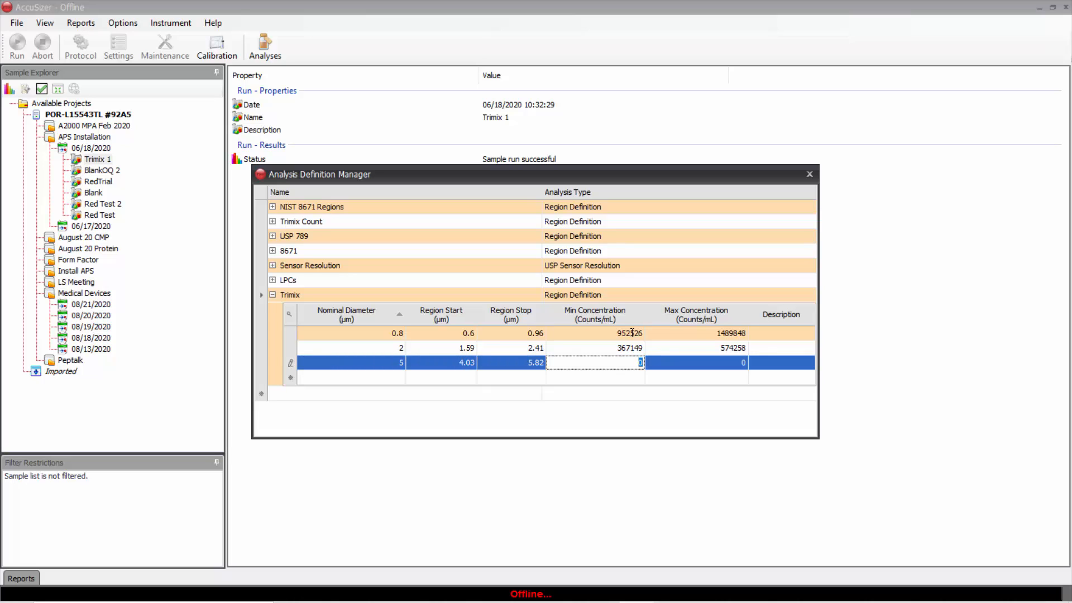
pyautogui.write('1,085')
pyautogui.press('BackSpace')
pyautogui.write('600')
pyautogui.press('Tab')
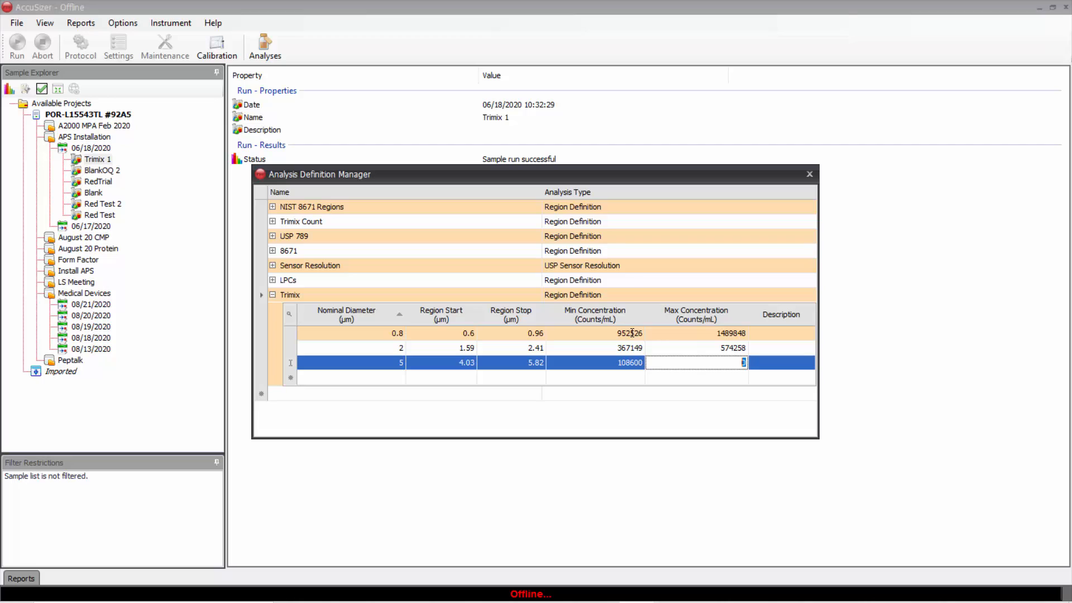
pyautogui.write('169,861')
pyautogui.click(810, 172)
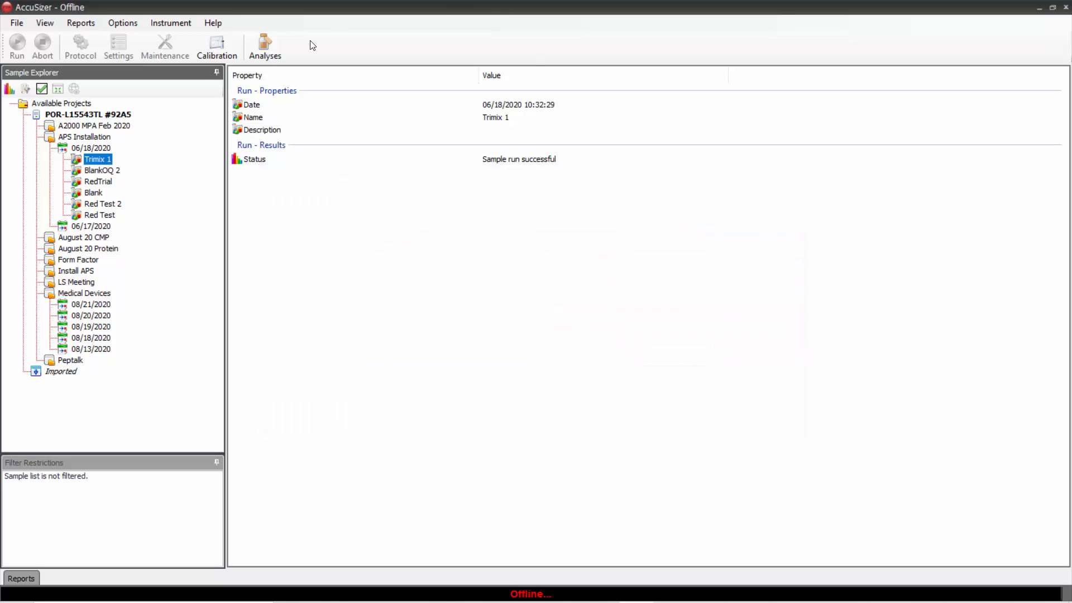
# Reopen the Trimix definition and enter the 5 µm region's minimum concentration of 108600 and maximum of 169861 counts/mL, committing the row
pyautogui.click(261, 48)
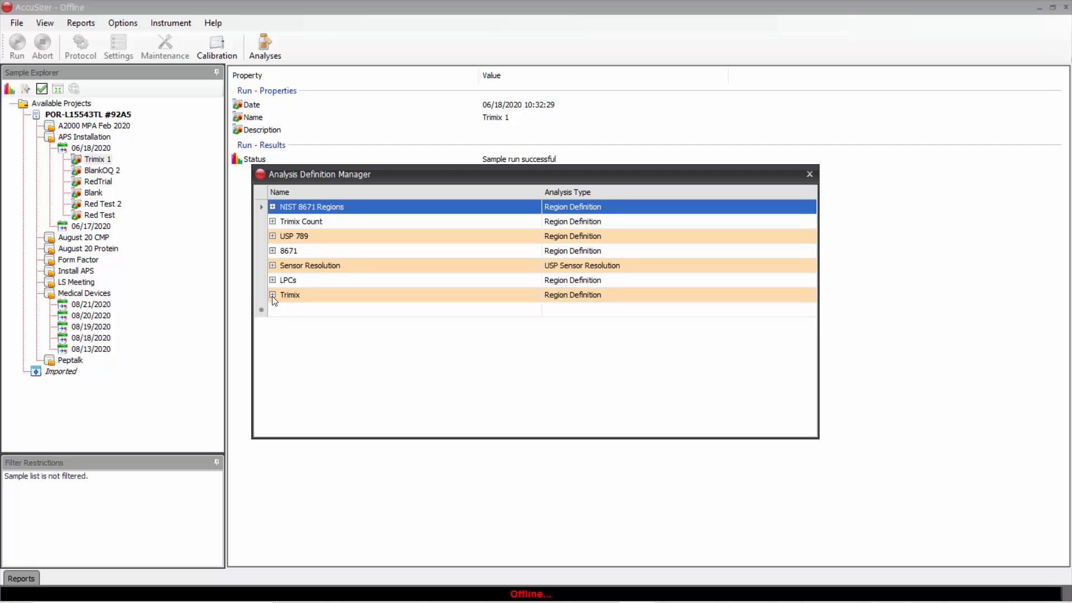
pyautogui.click(272, 295)
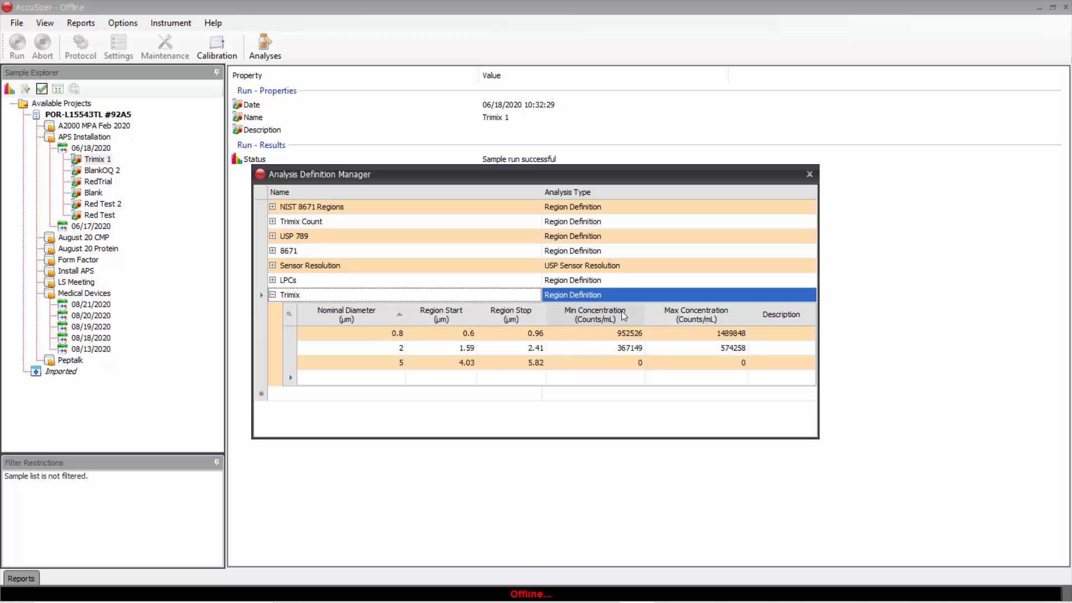
pyautogui.click(633, 362)
pyautogui.doubleClick(633, 362)
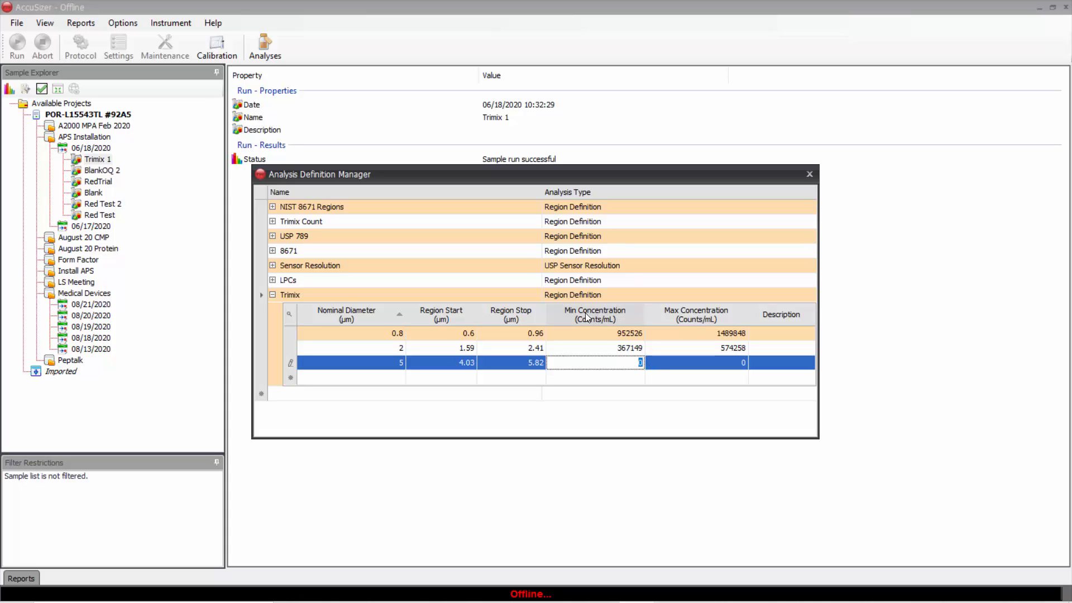
pyautogui.write('108,600')
pyautogui.press('Tab')
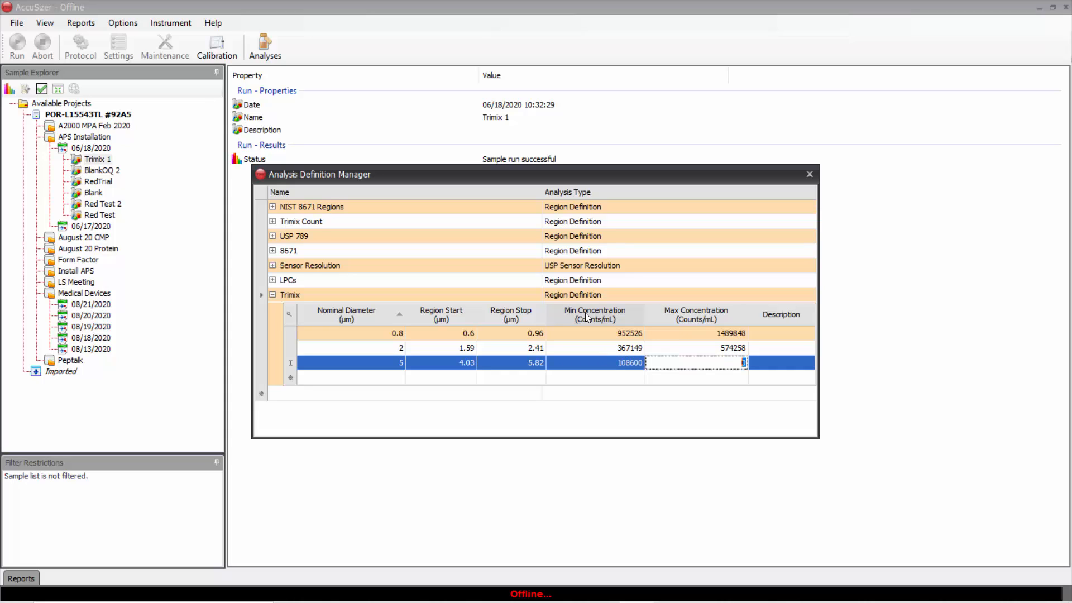
pyautogui.write('16986')
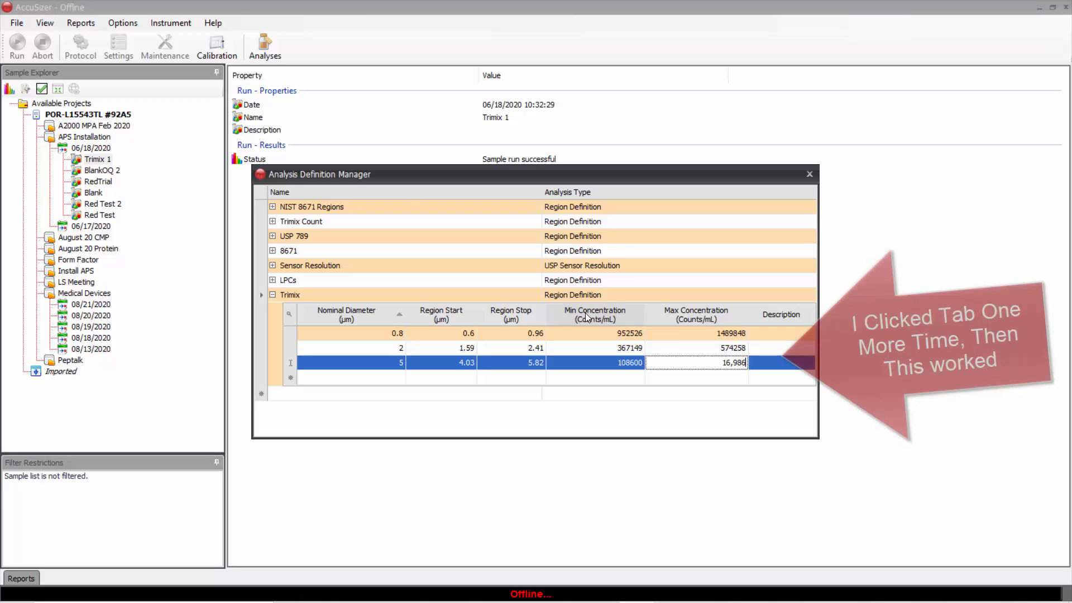
pyautogui.write('1')
pyautogui.press('Tab')
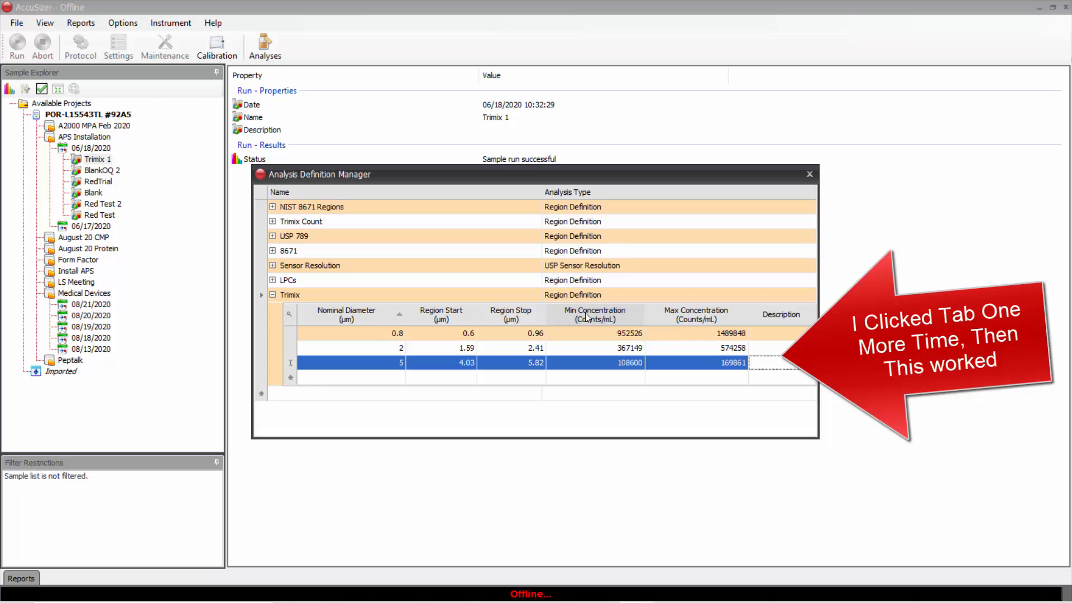
pyautogui.press('Tab')
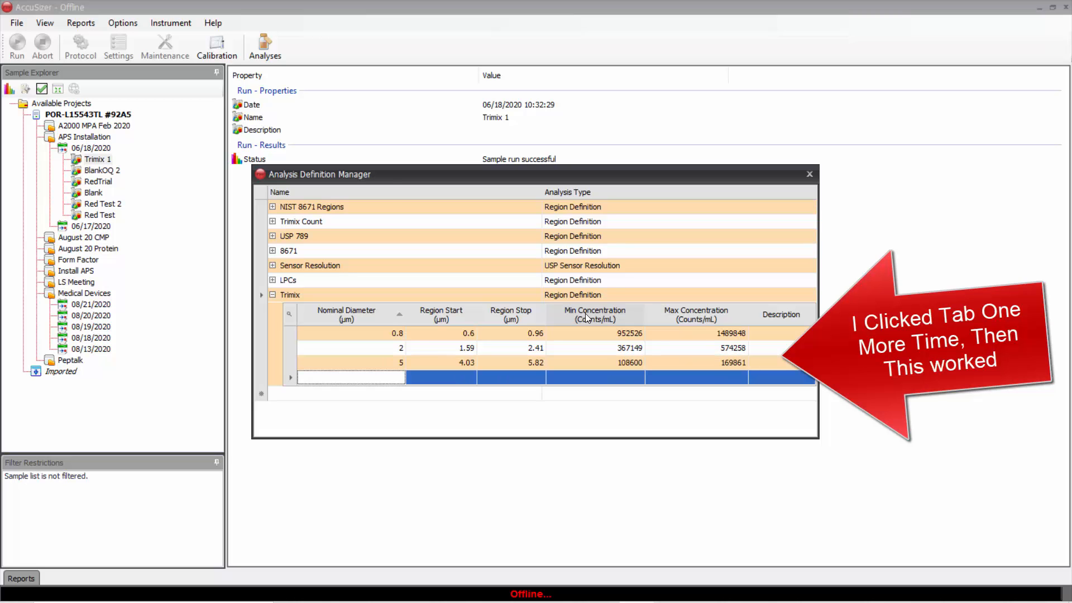
# Close and reopen the analysis definitions, then expand Trimix to check the saved concentration limits
pyautogui.click(811, 174)
pyautogui.click(266, 39)
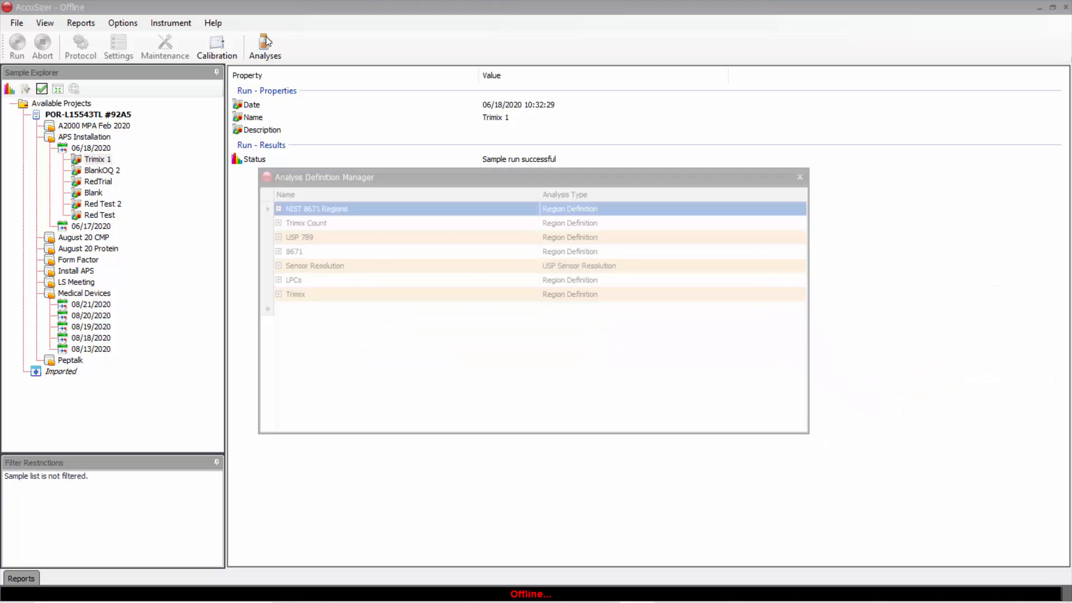
pyautogui.click(273, 295)
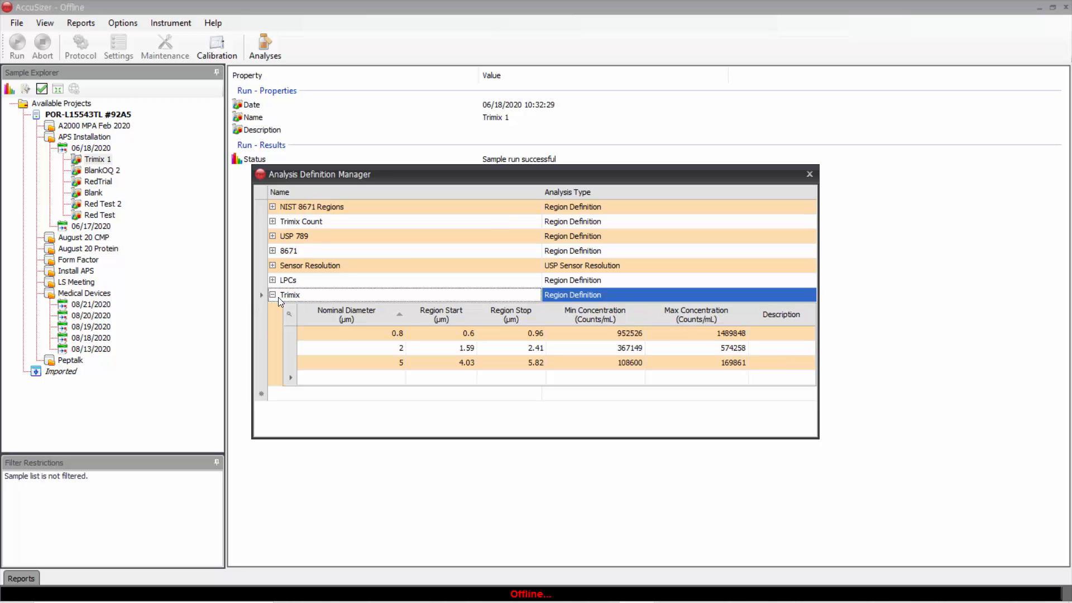
# Close the definition manager and open the result graph of the Trimix 1 sample from 06/18/2020 in the APS Installation project
pyautogui.click(810, 175)
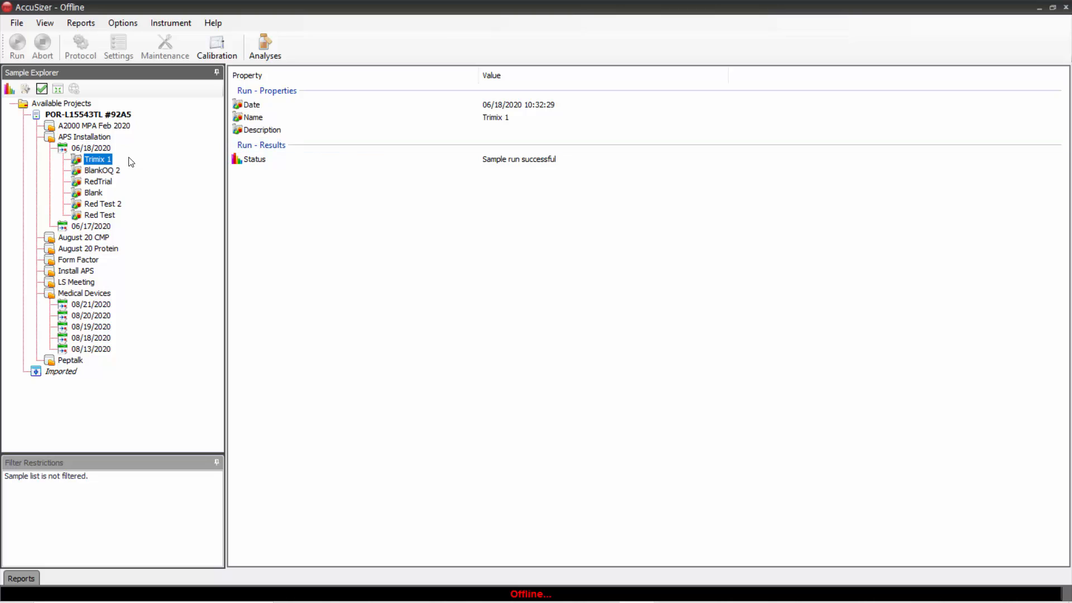
pyautogui.rightClick(92, 162)
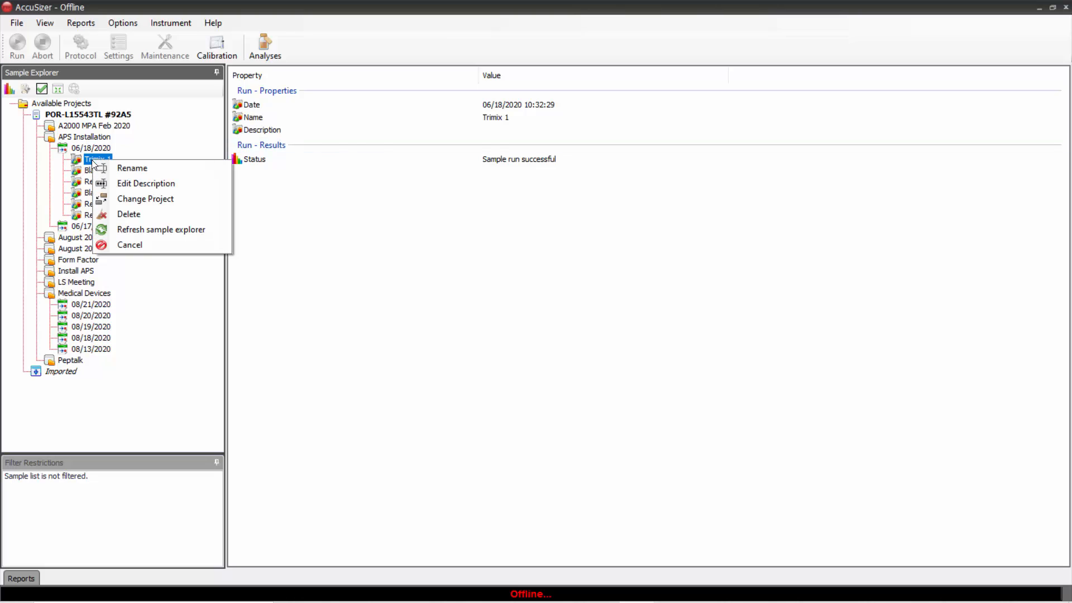
pyautogui.doubleClick(93, 160)
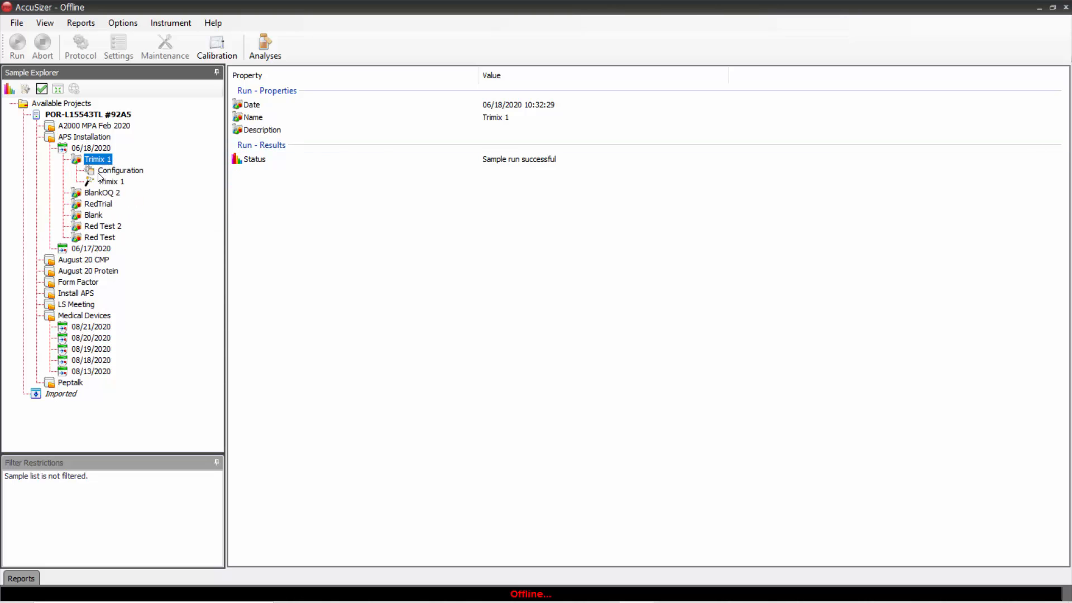
pyautogui.click(109, 183)
pyautogui.doubleClick(110, 182)
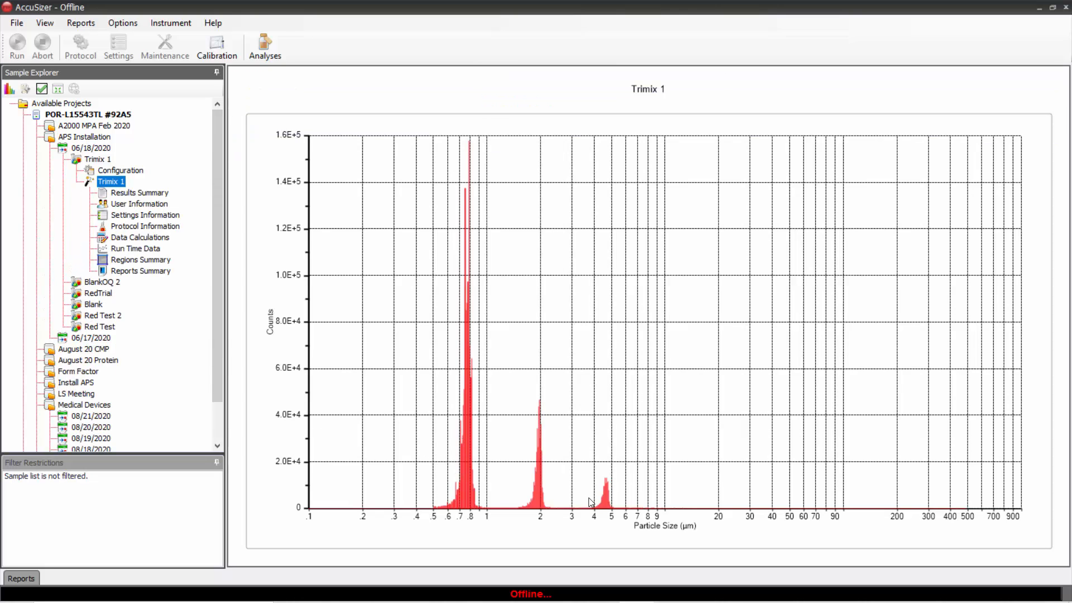
# Start a new report for the Trimix 1 result and select the Multi-Region Report with the Trimix definition as its restriction
pyautogui.rightClick(114, 185)
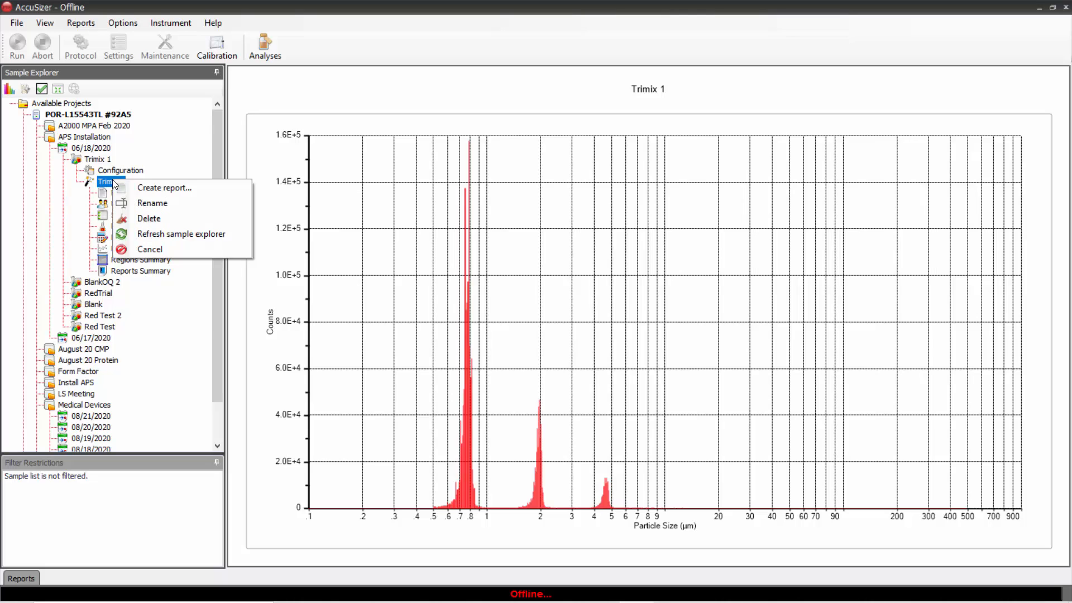
pyautogui.click(83, 25)
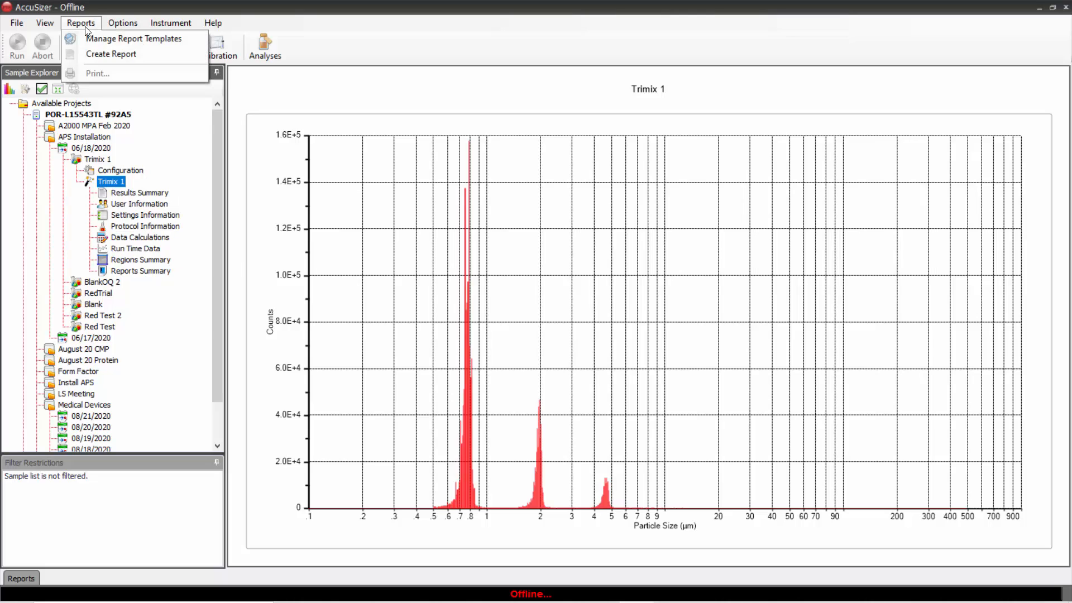
pyautogui.click(99, 53)
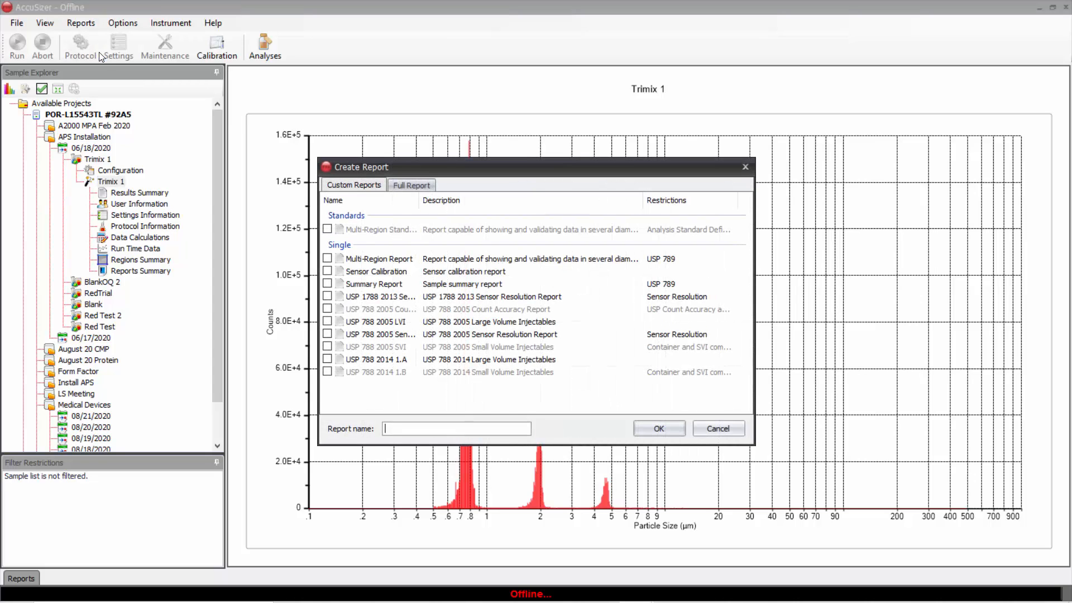
pyautogui.click(328, 259)
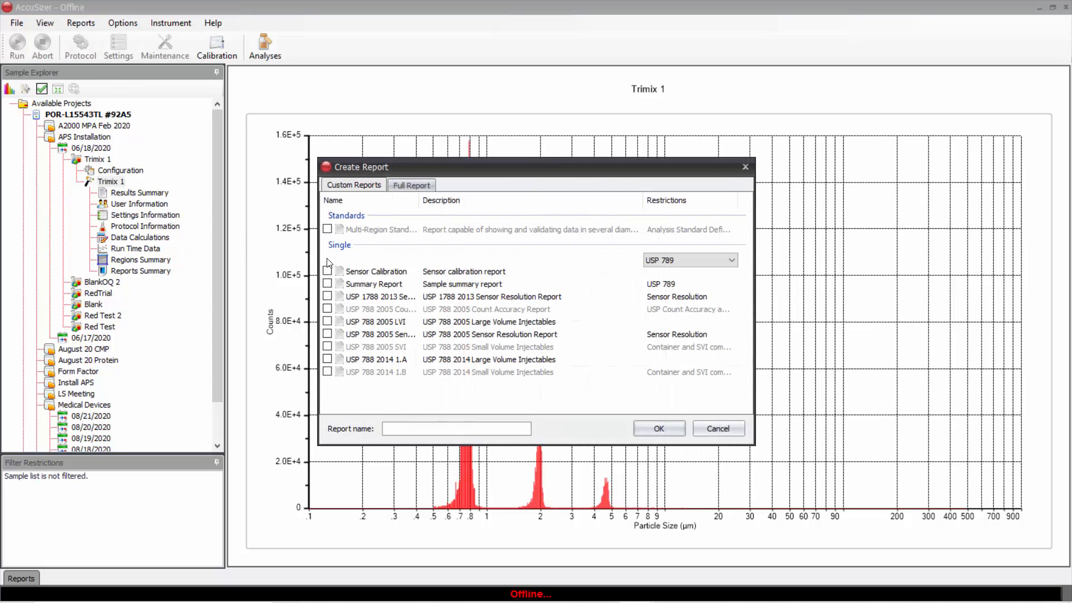
pyautogui.click(731, 262)
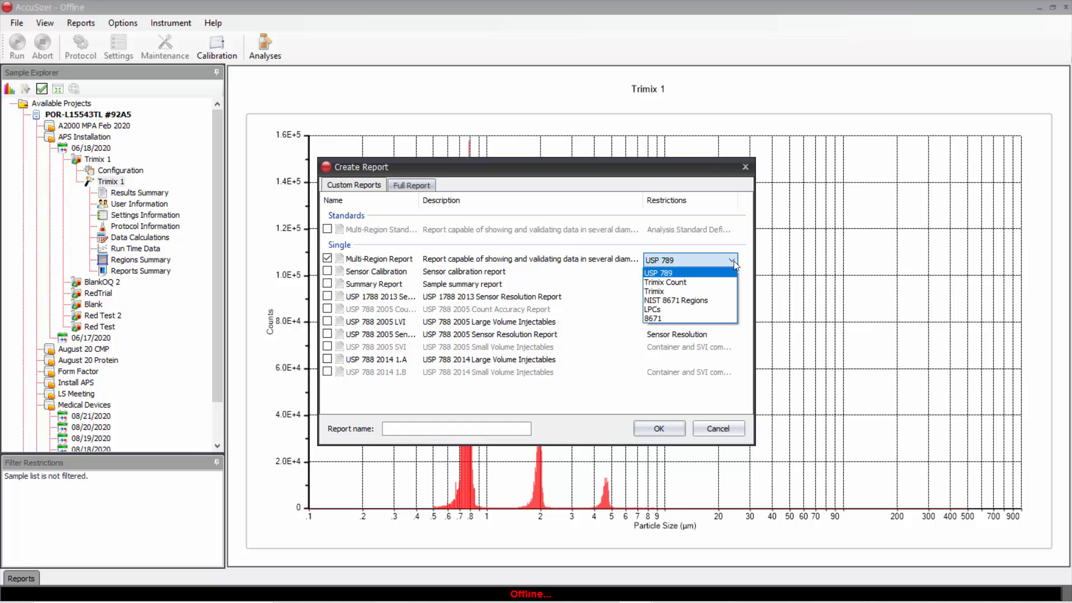
pyautogui.click(676, 292)
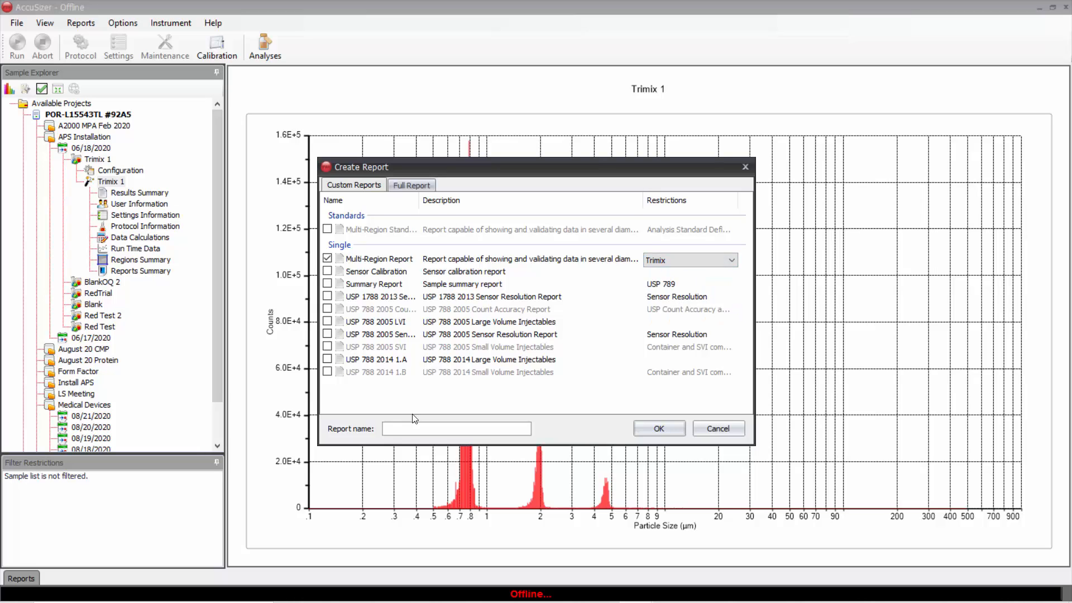
# Name the report Tr1, generate it and look over the report page
pyautogui.click(397, 428)
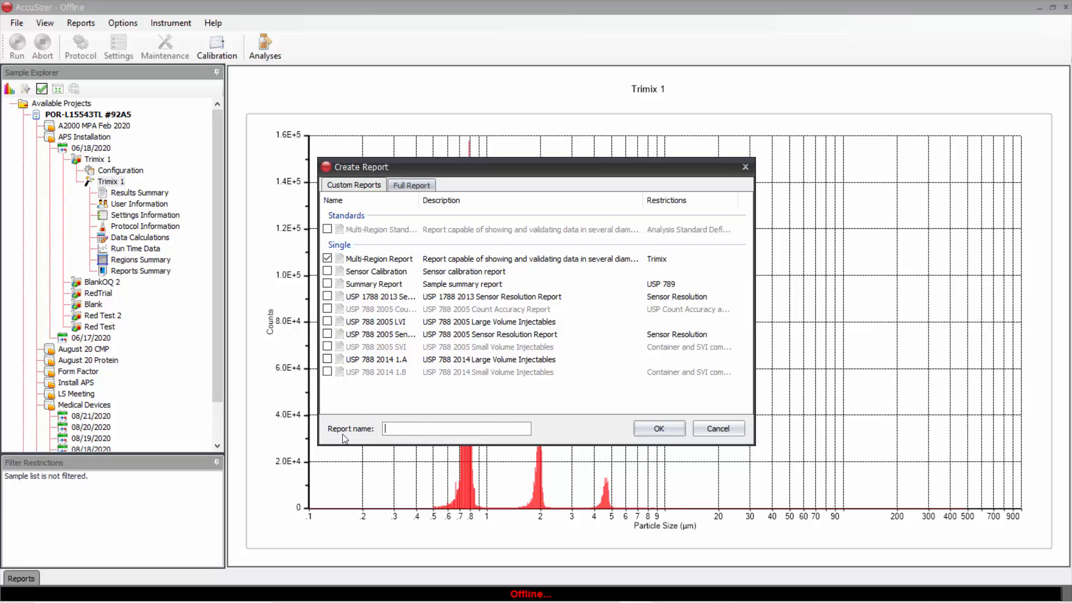
pyautogui.write('Tr1')
pyautogui.click(654, 426)
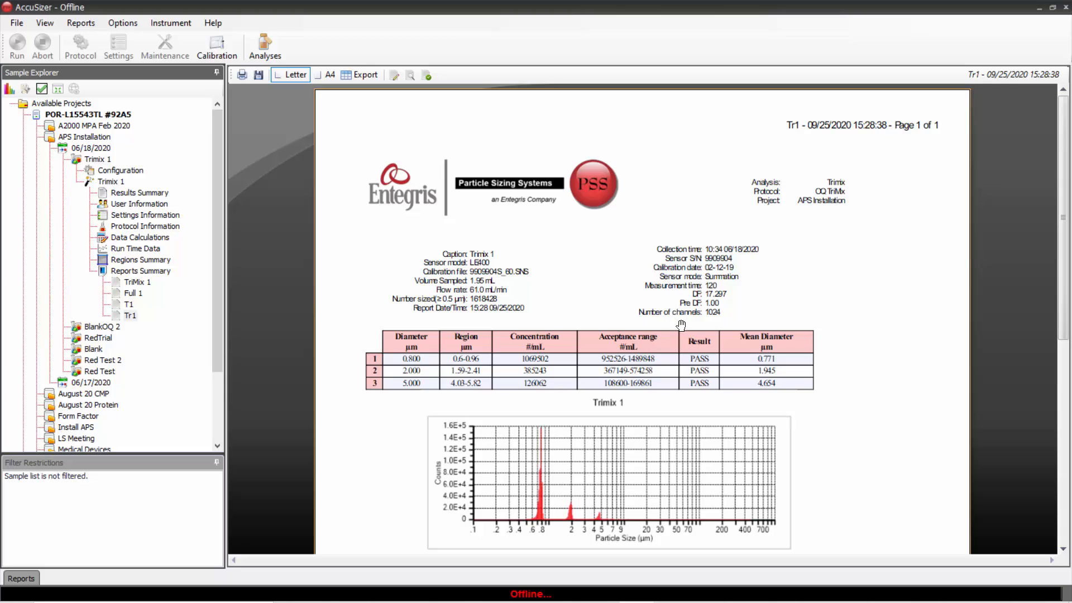
pyautogui.scroll(-3, 695, 400)
pyautogui.scroll(3, 692, 401)
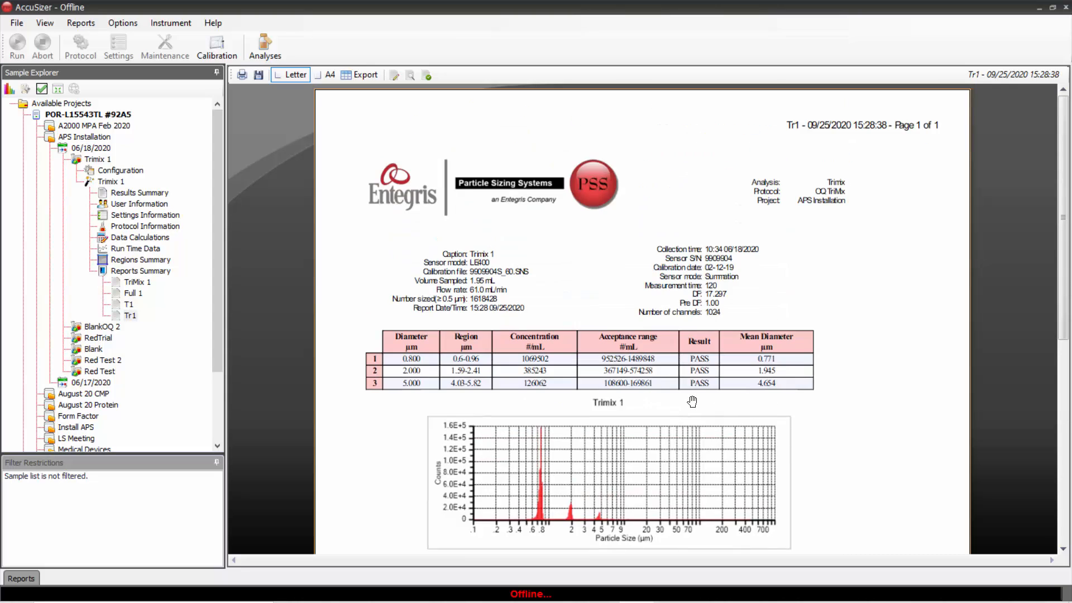